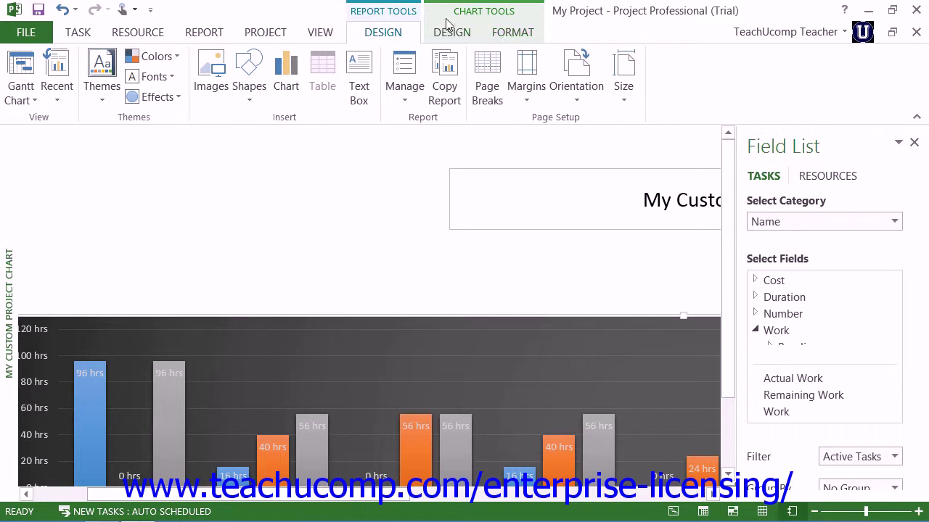
# View the chart's design commands, switch to its formatting commands, and deselect the chart.
pyautogui.click(451, 34)
pyautogui.click(502, 39)
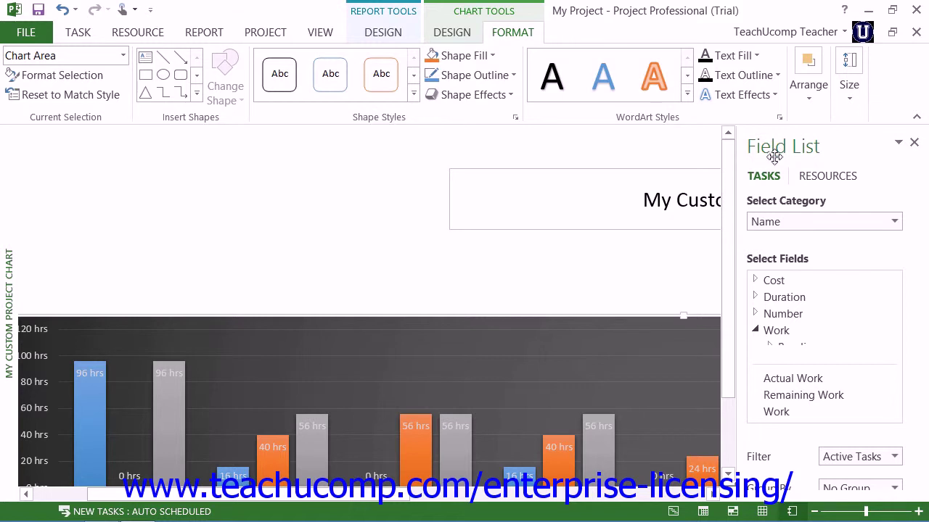
pyautogui.click(253, 230)
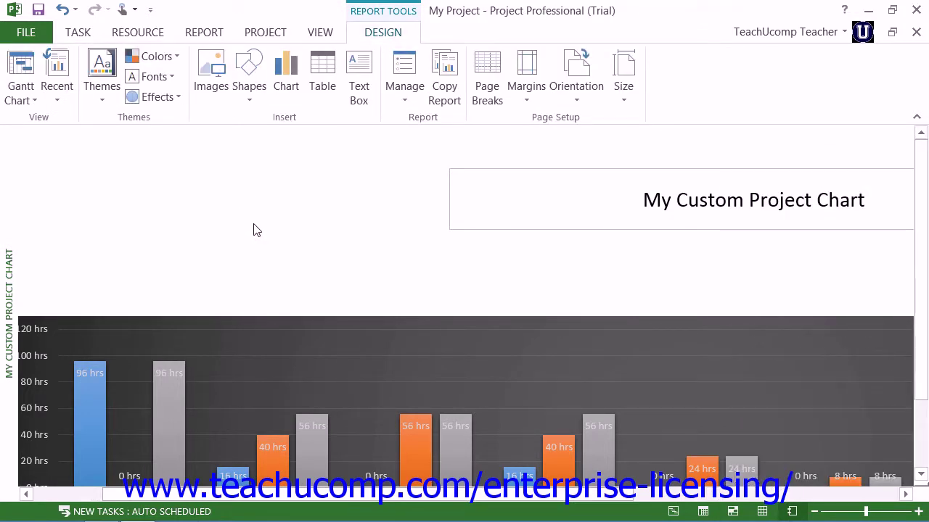
# Select the work-hours chart in the report and narrow it by moving its right edge inward.
pyautogui.click(217, 325)
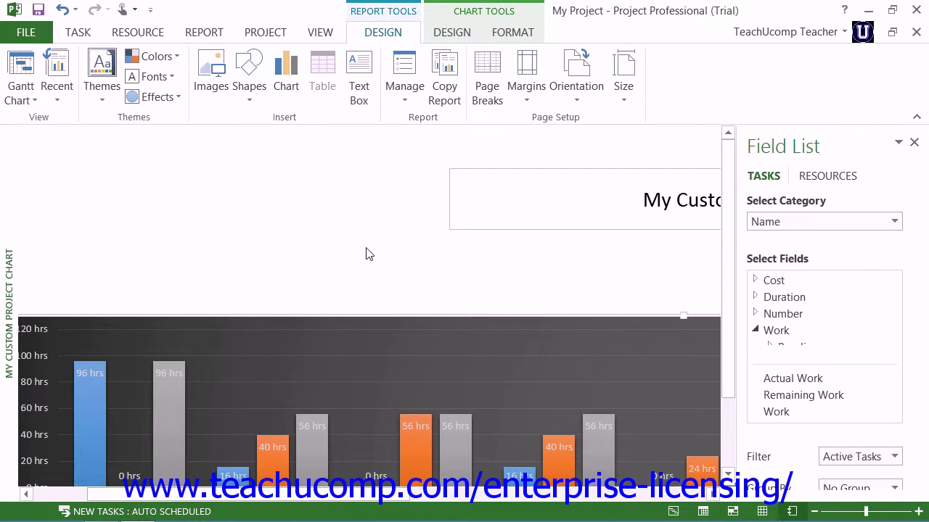
pyautogui.scroll(-1, 366, 253)
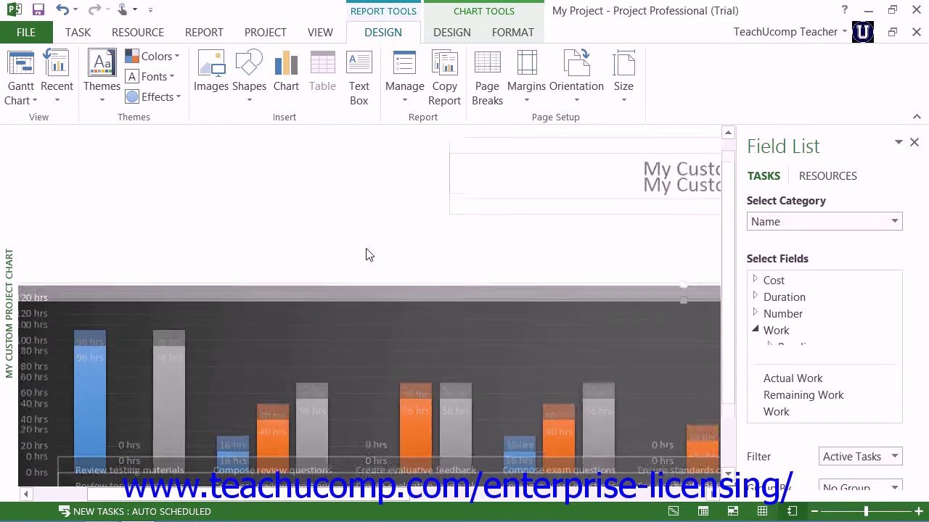
pyautogui.moveTo(361, 502); pyautogui.dragTo(660, 501)
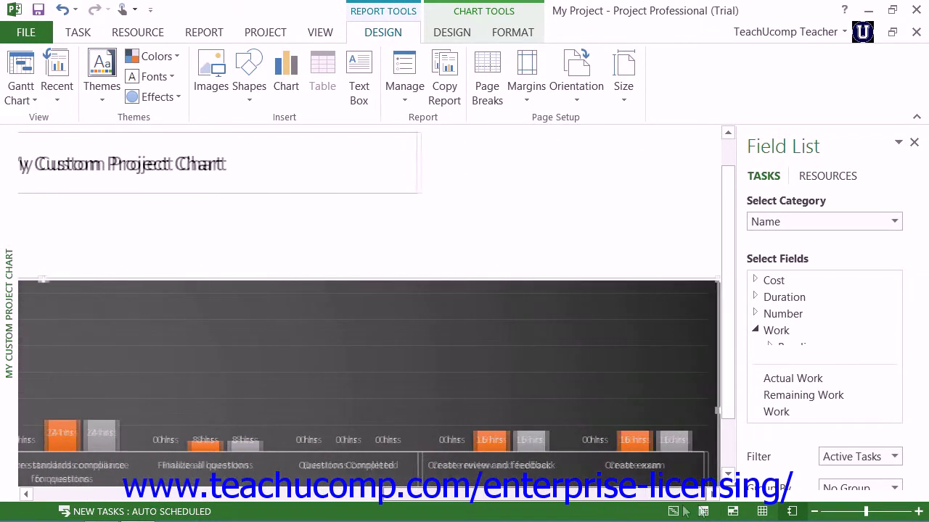
pyautogui.click(714, 410)
pyautogui.moveTo(714, 411); pyautogui.dragTo(574, 411)
# View the list of chart elements and the chart design commands, select the plot area and then the chart area, and close the list.
pyautogui.scroll(-1, 627, 390)
pyautogui.scroll(-2, 627, 390)
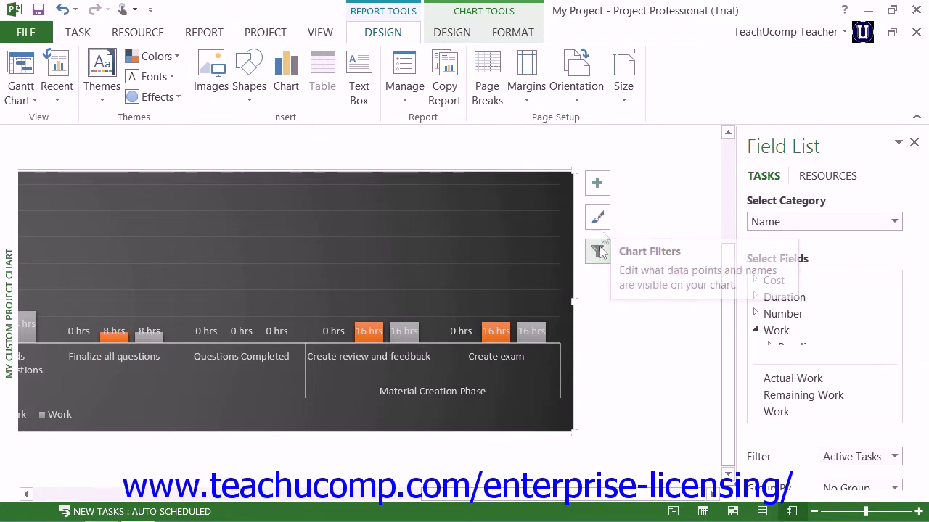
pyautogui.click(603, 187)
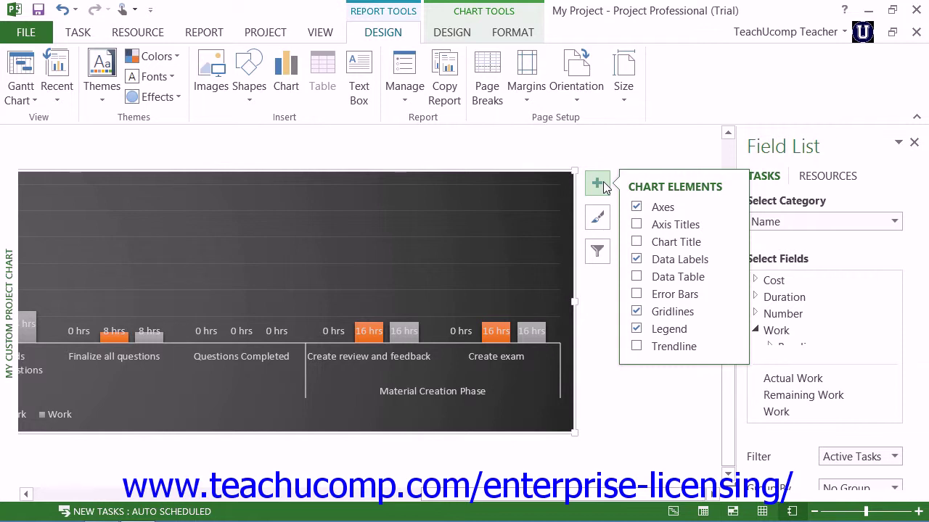
pyautogui.click(476, 18)
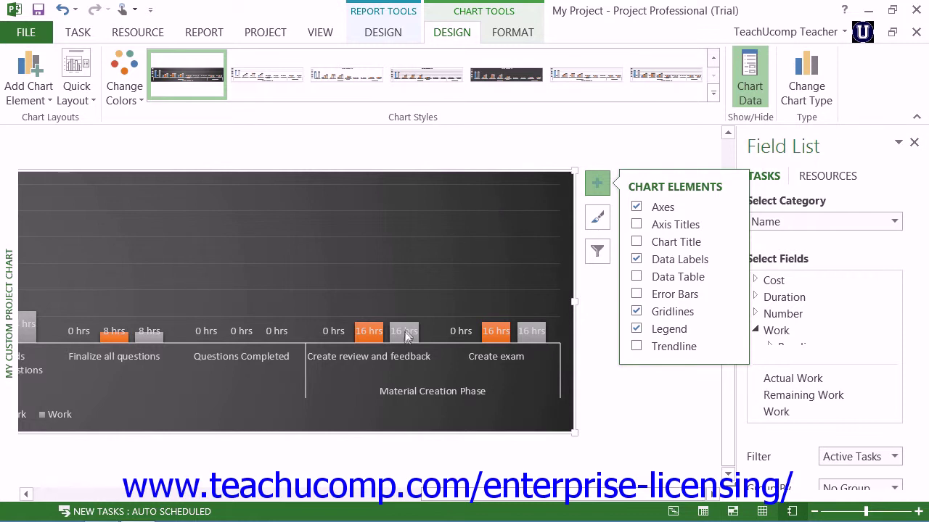
pyautogui.click(401, 287)
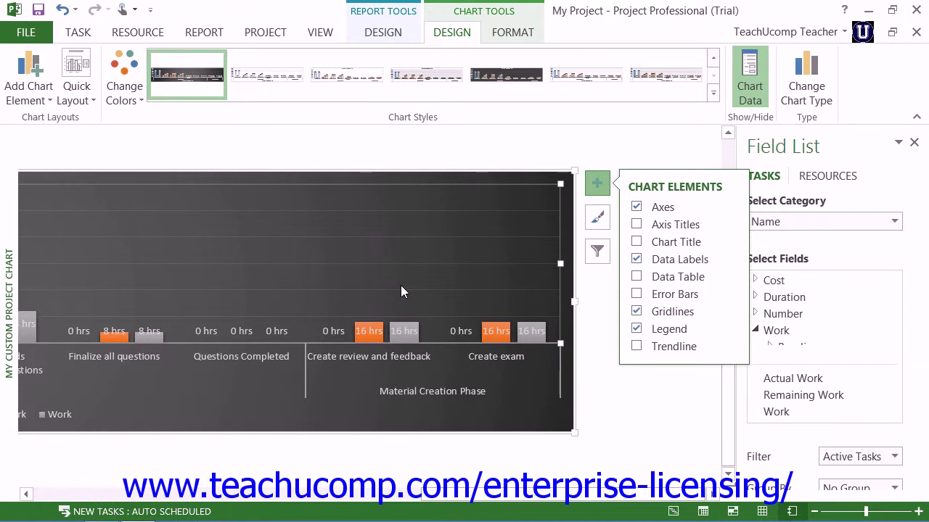
pyautogui.click(345, 410)
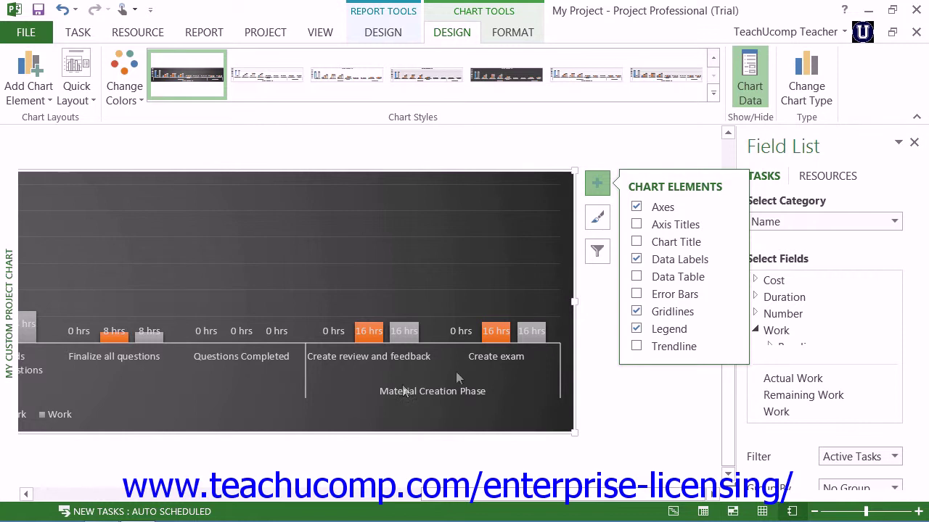
pyautogui.click(598, 183)
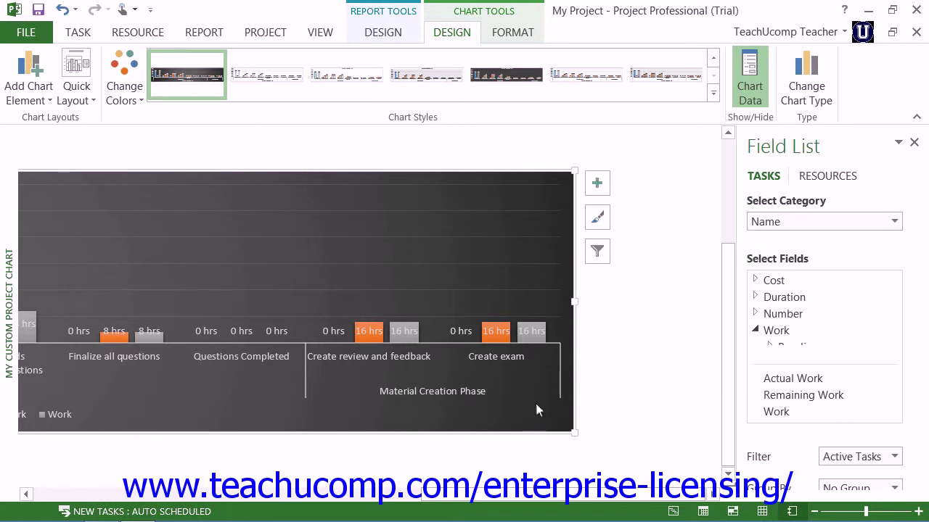
# Select the plot area, then narrow the selection from all Work data labels to the one for Create review and feedback.
pyautogui.click(471, 248)
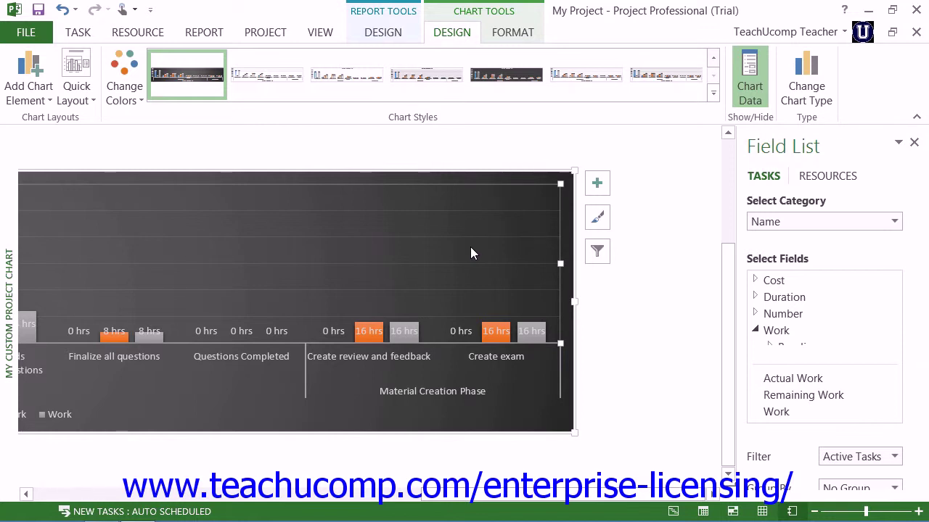
pyautogui.click(412, 334)
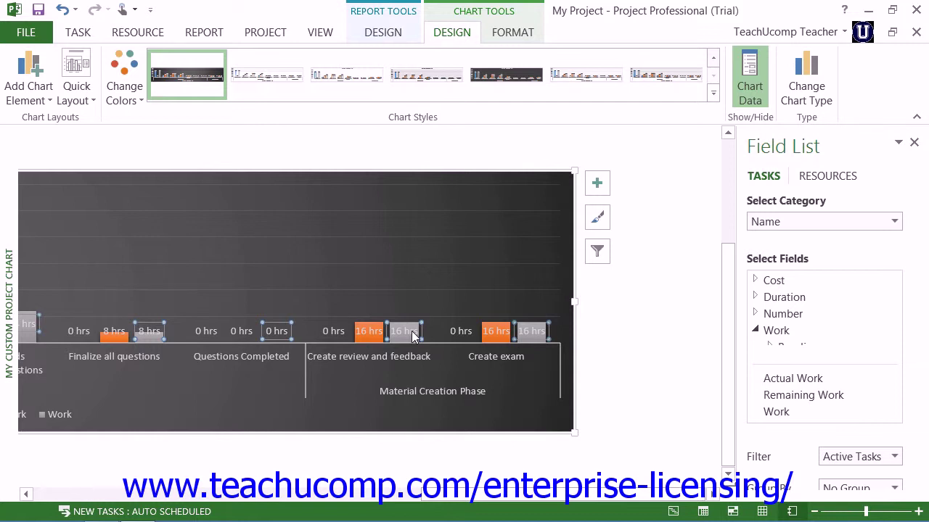
pyautogui.click(412, 334)
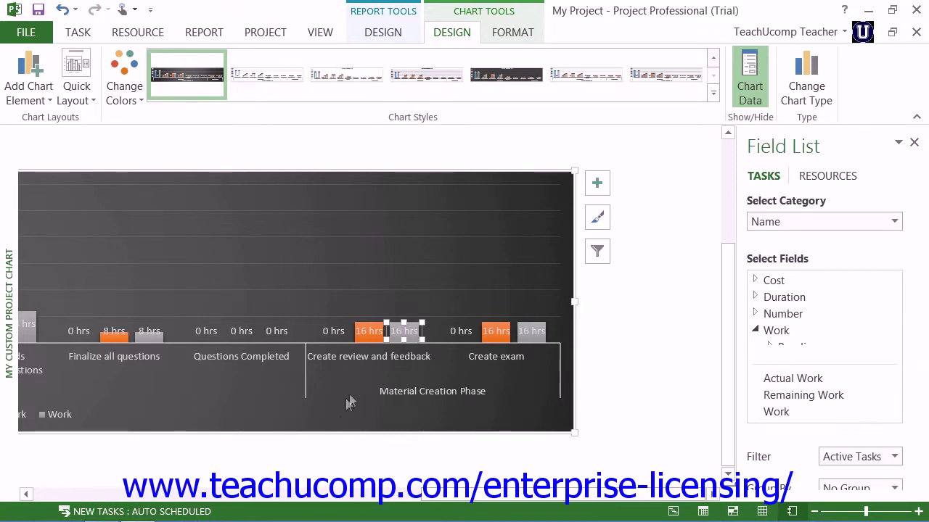
# Select the chart's legend, then change the current selection to Chart Area using the chart element list in the formatting commands.
pyautogui.moveTo(449, 494); pyautogui.dragTo(131, 473)
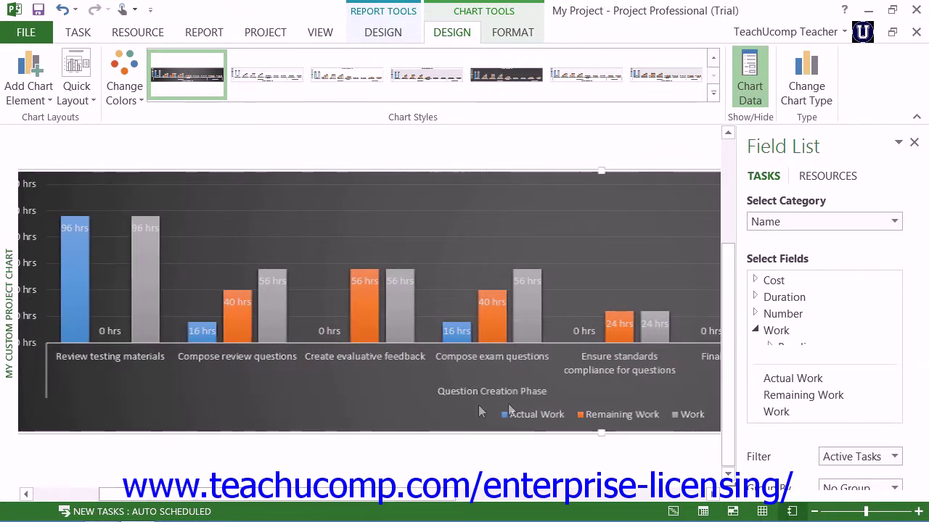
pyautogui.click(529, 414)
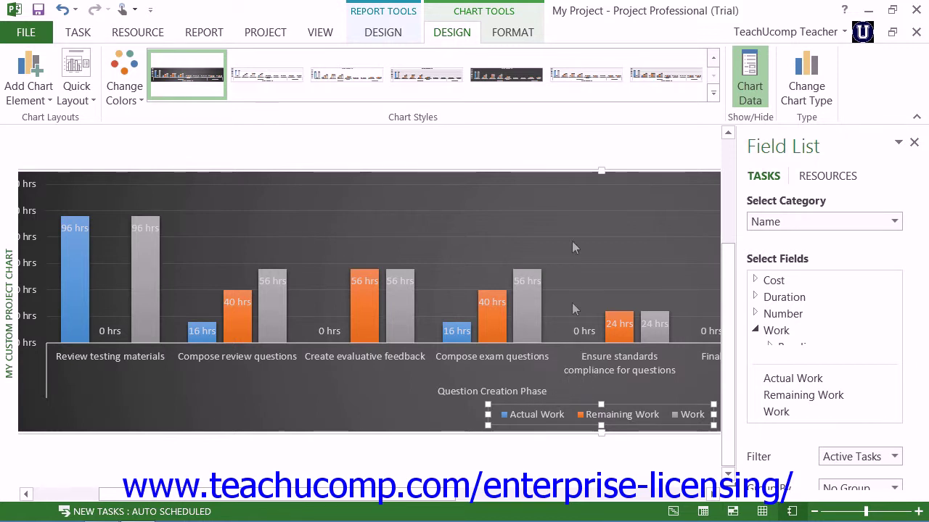
pyautogui.click(521, 33)
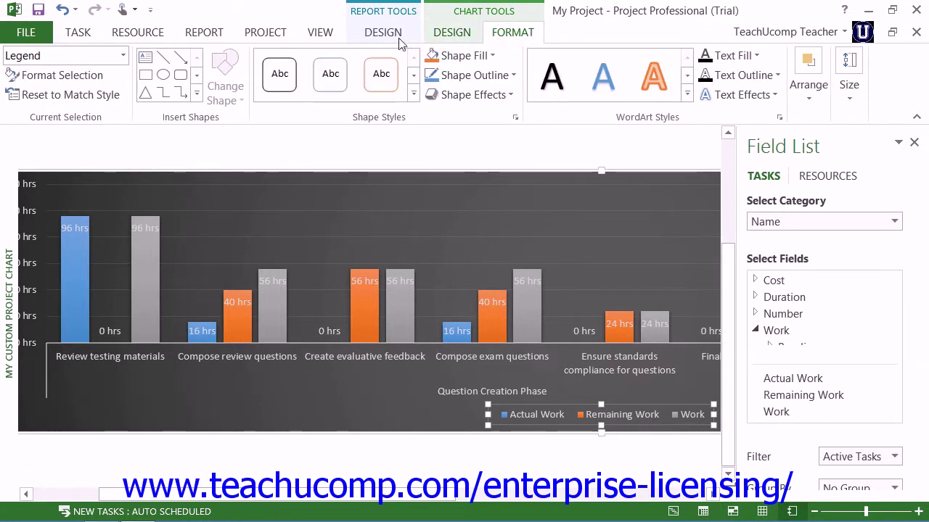
pyautogui.click(124, 56)
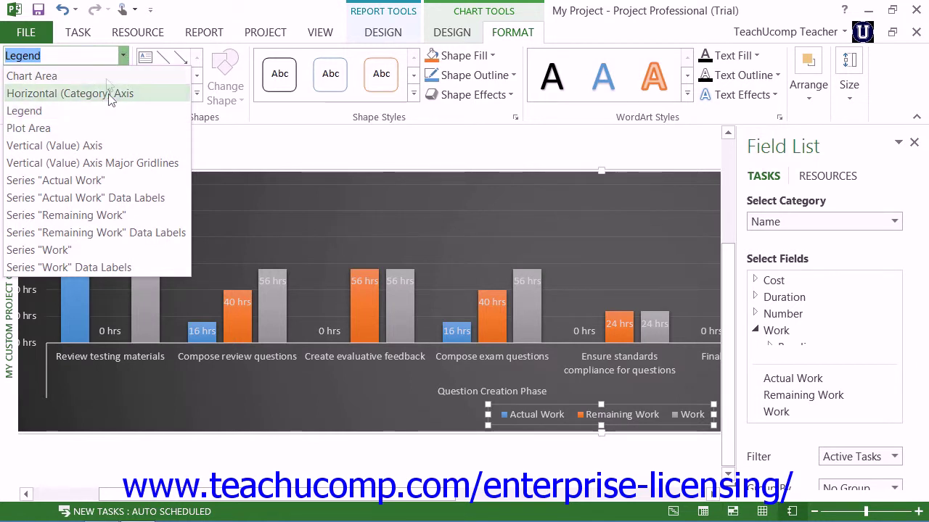
pyautogui.click(107, 78)
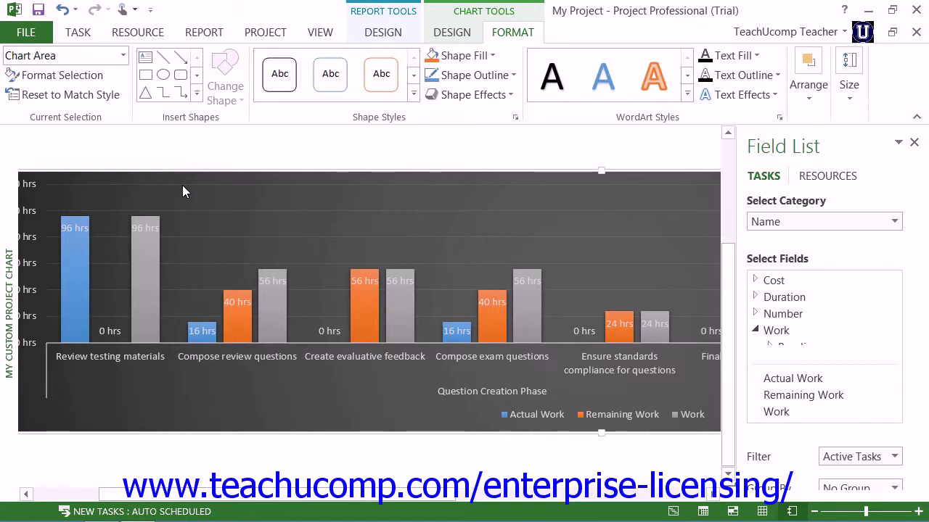
# Select the Work series, then reselect the chart area and move the whole chart upward toward the report title.
pyautogui.click(151, 272)
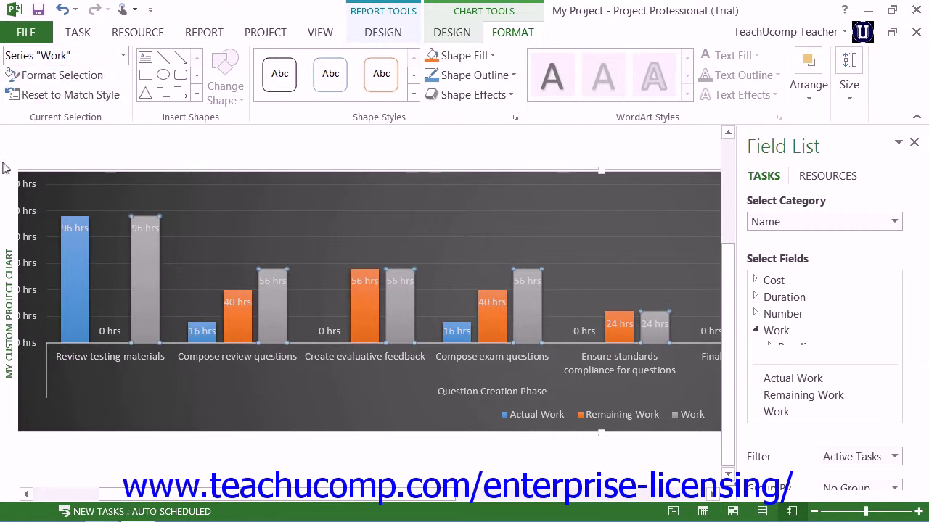
pyautogui.click(61, 417)
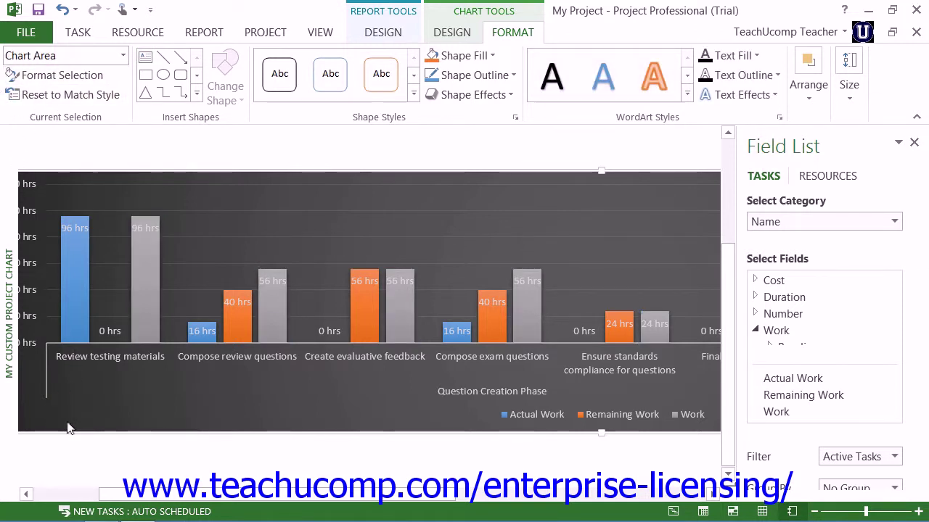
pyautogui.moveTo(76, 415); pyautogui.dragTo(77, 379)
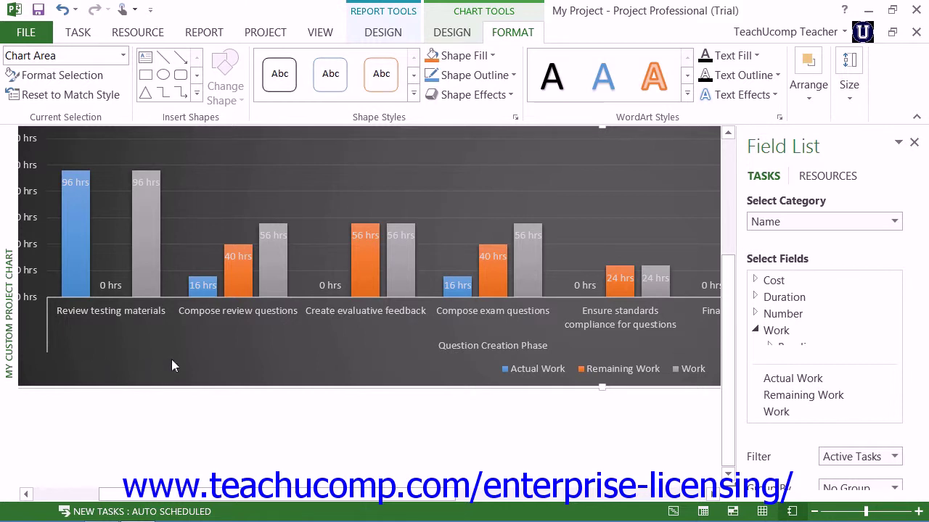
pyautogui.scroll(3, 185, 364)
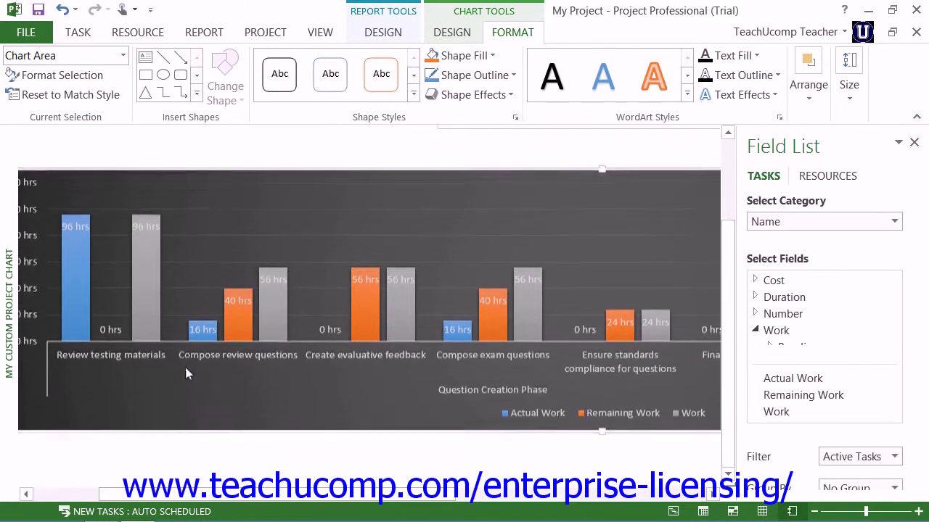
pyautogui.moveTo(182, 191); pyautogui.dragTo(185, 169)
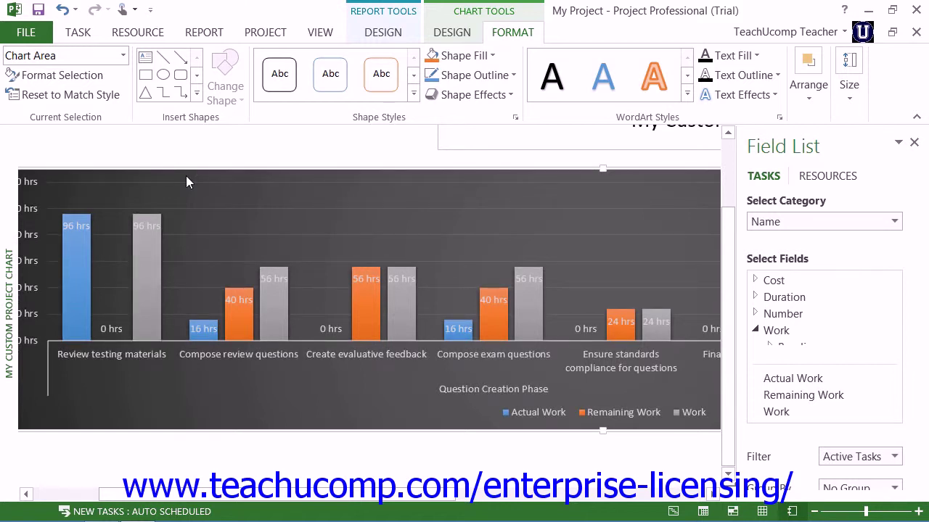
pyautogui.moveTo(186, 175)
pyautogui.mouseDown()
pyautogui.moveTo(271, 201)
pyautogui.moveTo(201, 179)
pyautogui.moveTo(188, 160)
pyautogui.mouseUp()
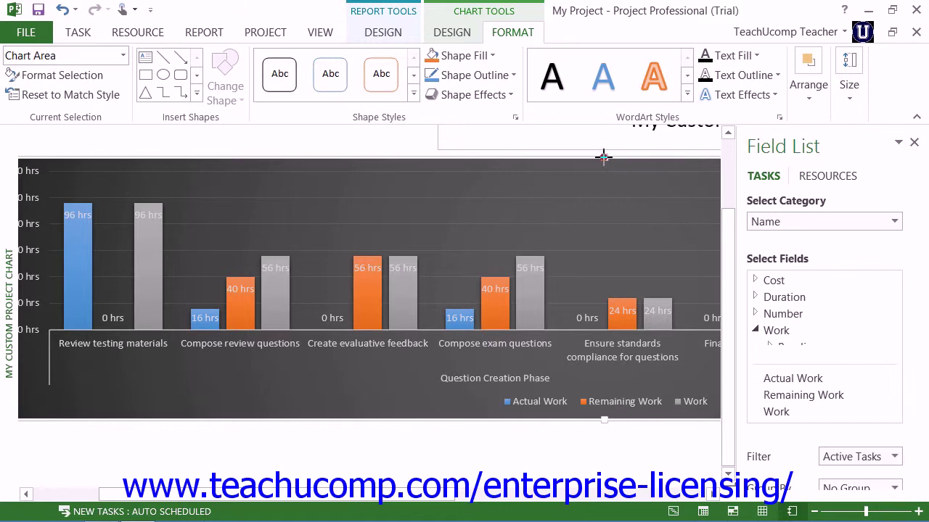
# Resize the chart by its top edge, making it slightly taller so it starts just below the title box.
pyautogui.moveTo(603, 156); pyautogui.dragTo(603, 241)
pyautogui.moveTo(601, 164); pyautogui.dragTo(602, 151)
pyautogui.scroll(1, 377, 199)
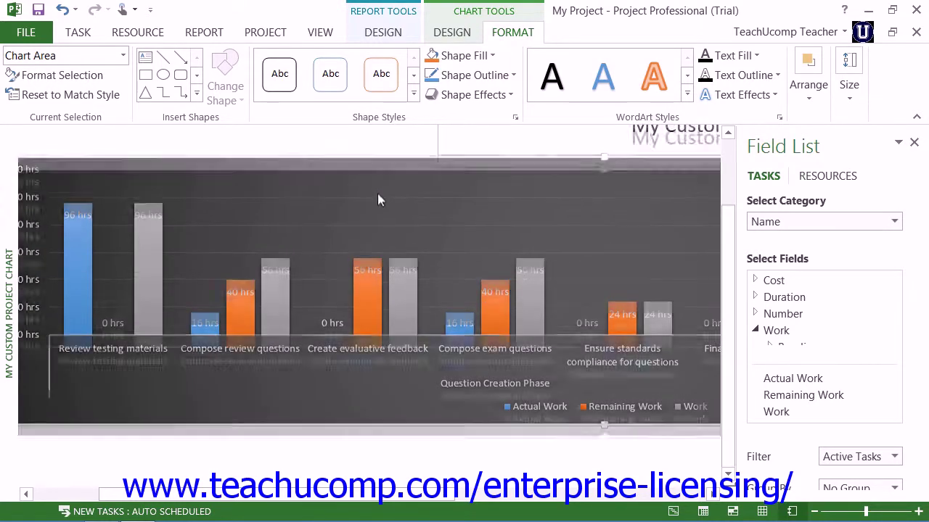
pyautogui.scroll(1, 377, 196)
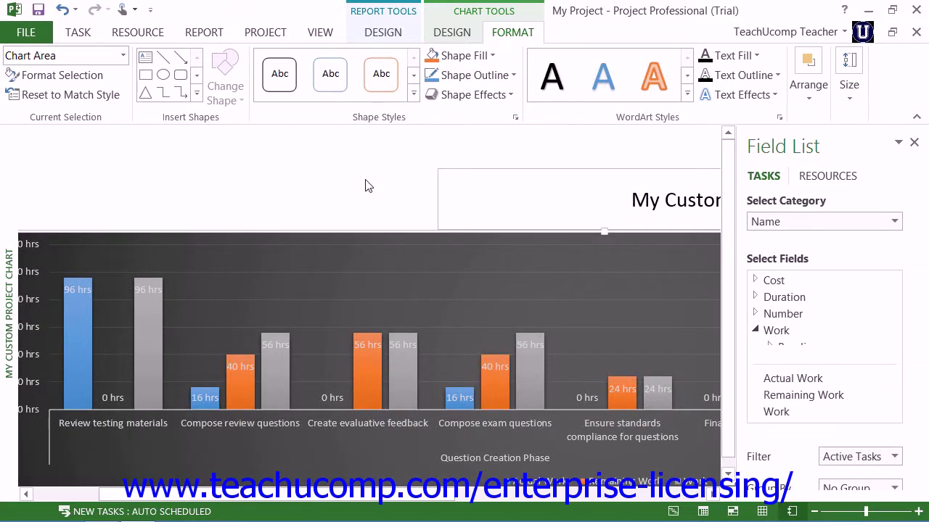